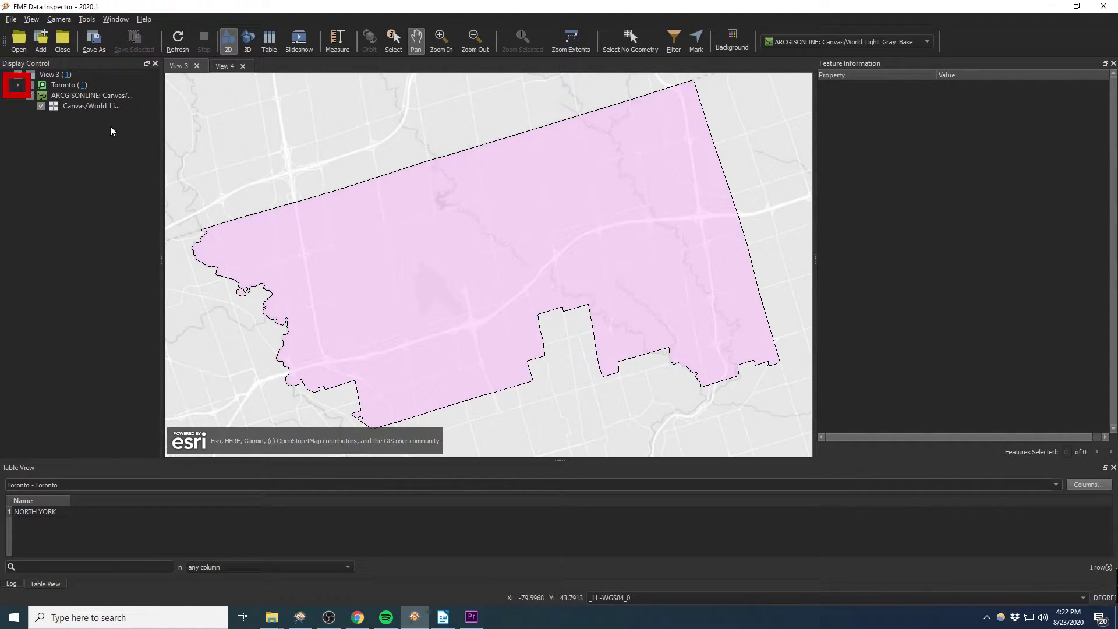
# Step: Expand the Toronto layer and open Drawing Style for the Toronto (1) feature type
pyautogui.click(18, 85)
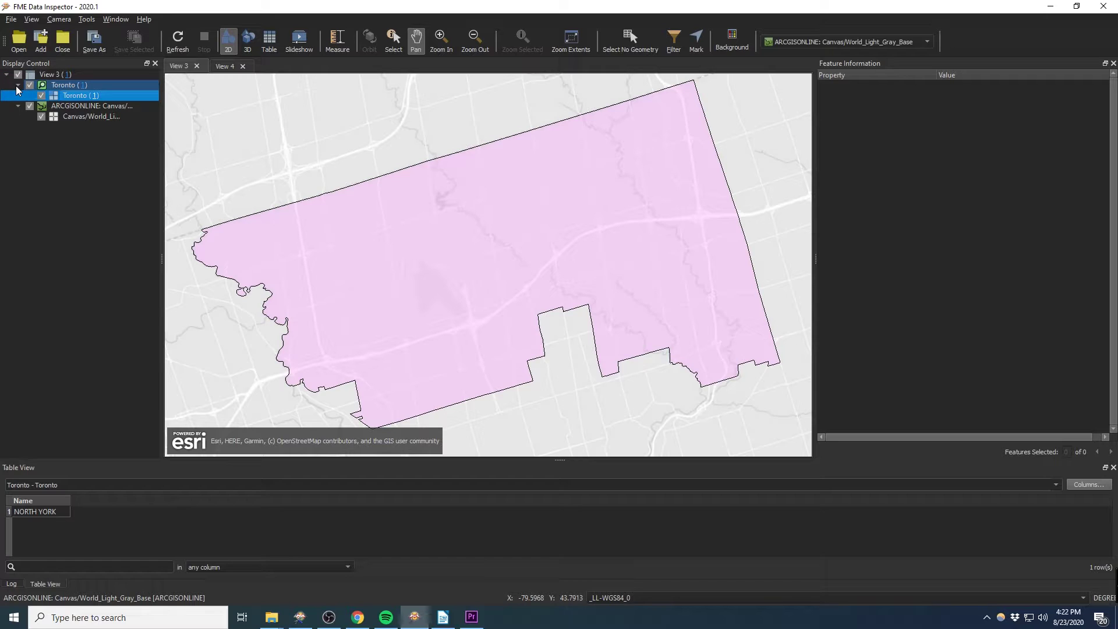
pyautogui.rightClick(72, 97)
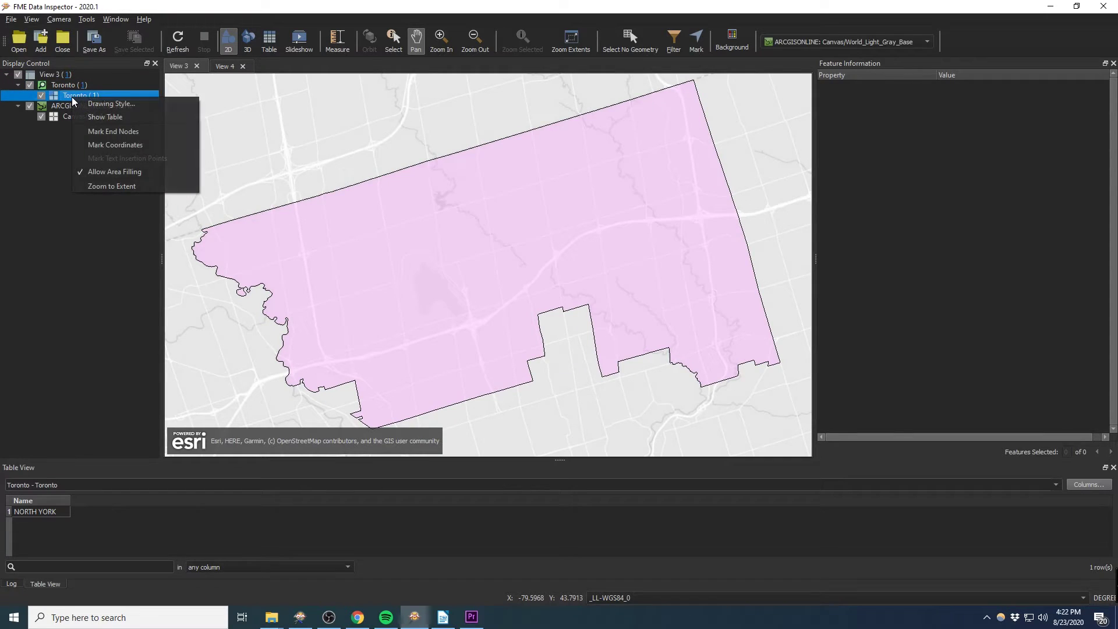
pyautogui.click(108, 104)
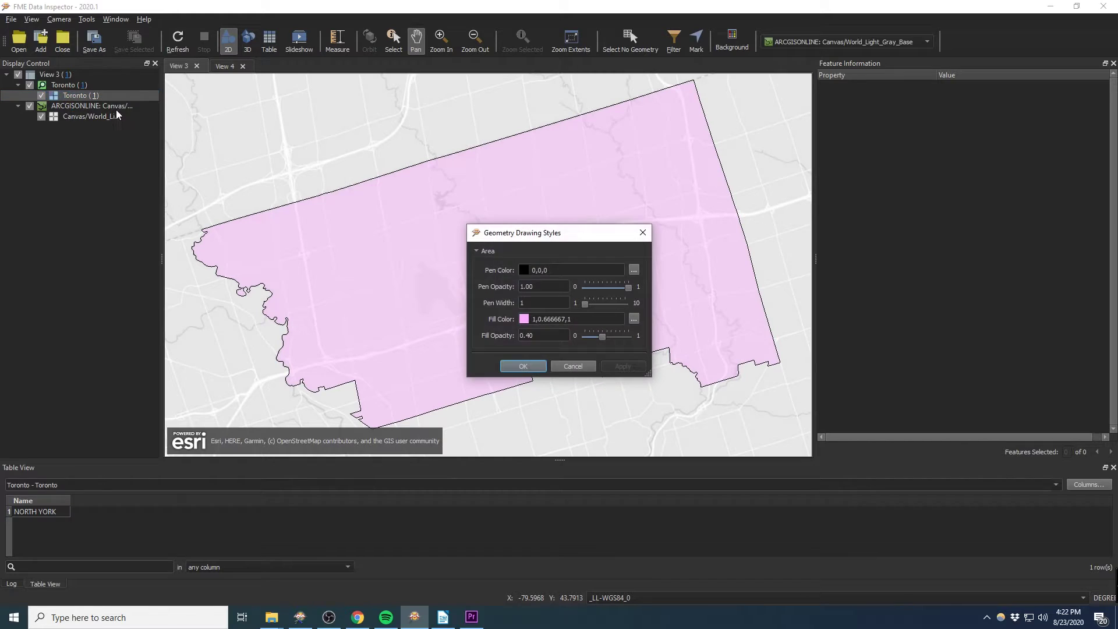
# Step: Choose green (85,170,0) as the pen colour and light green (85,255,127) as the fill colour
pyautogui.click(593, 260)
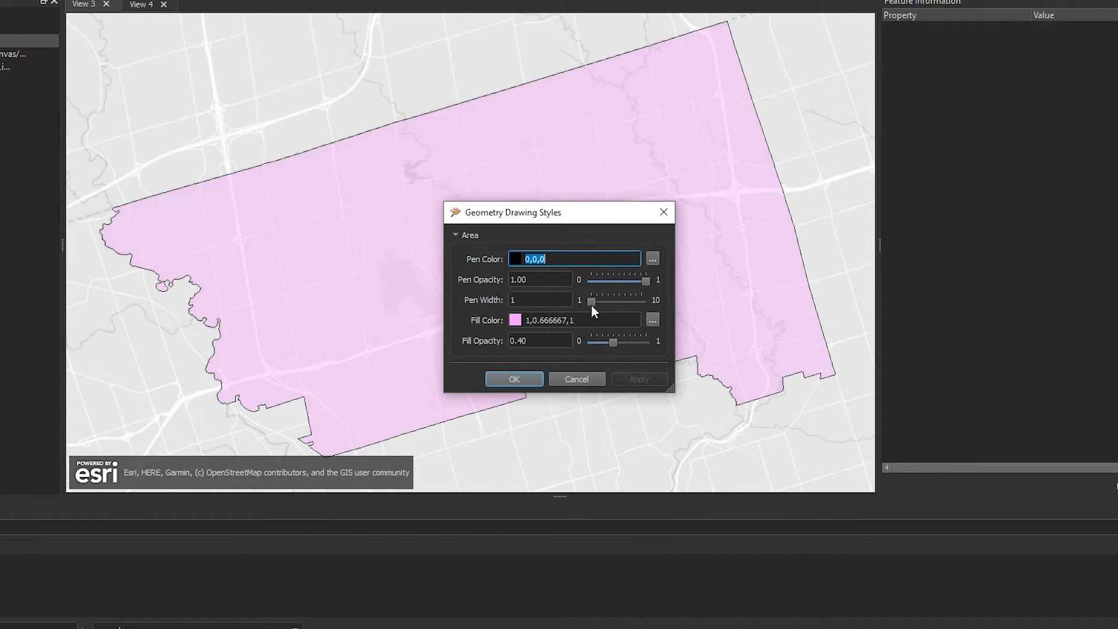
pyautogui.click(600, 321)
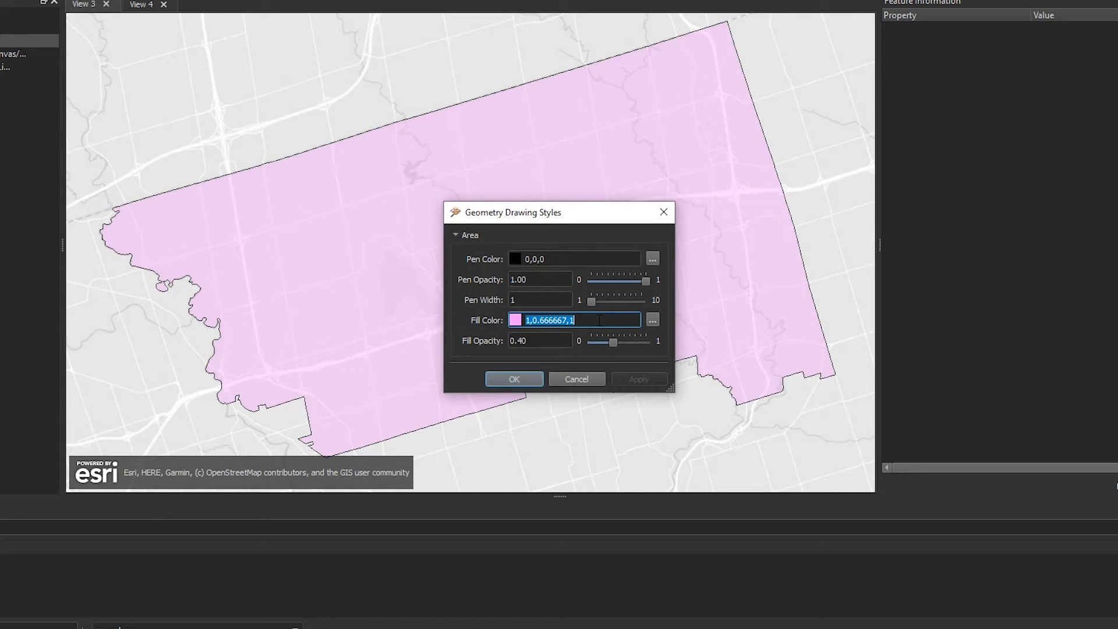
pyautogui.click(652, 259)
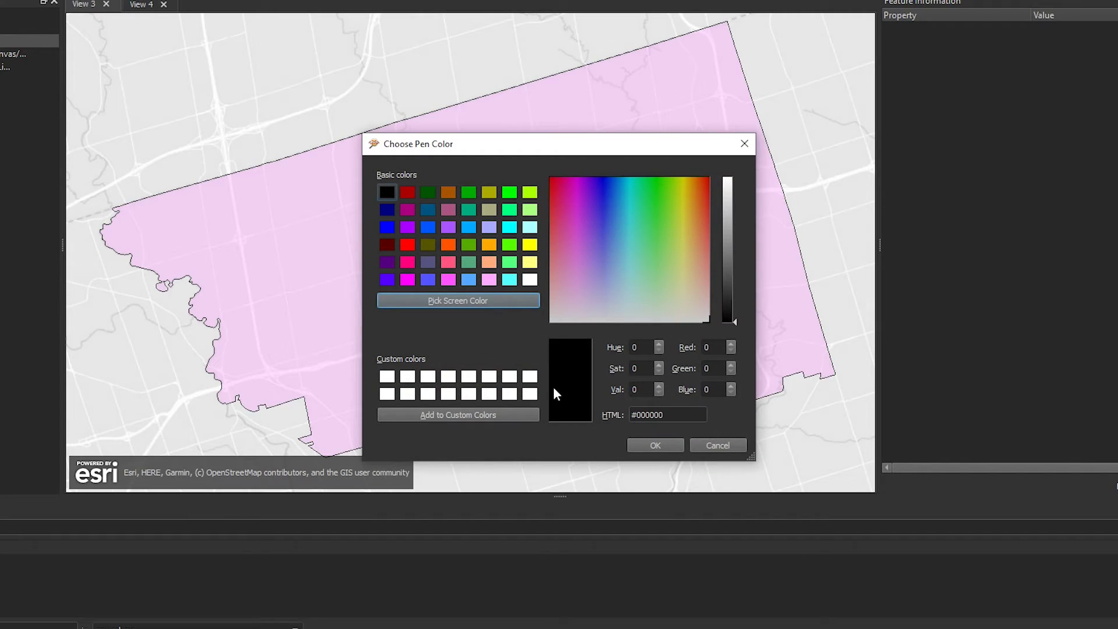
pyautogui.click(469, 243)
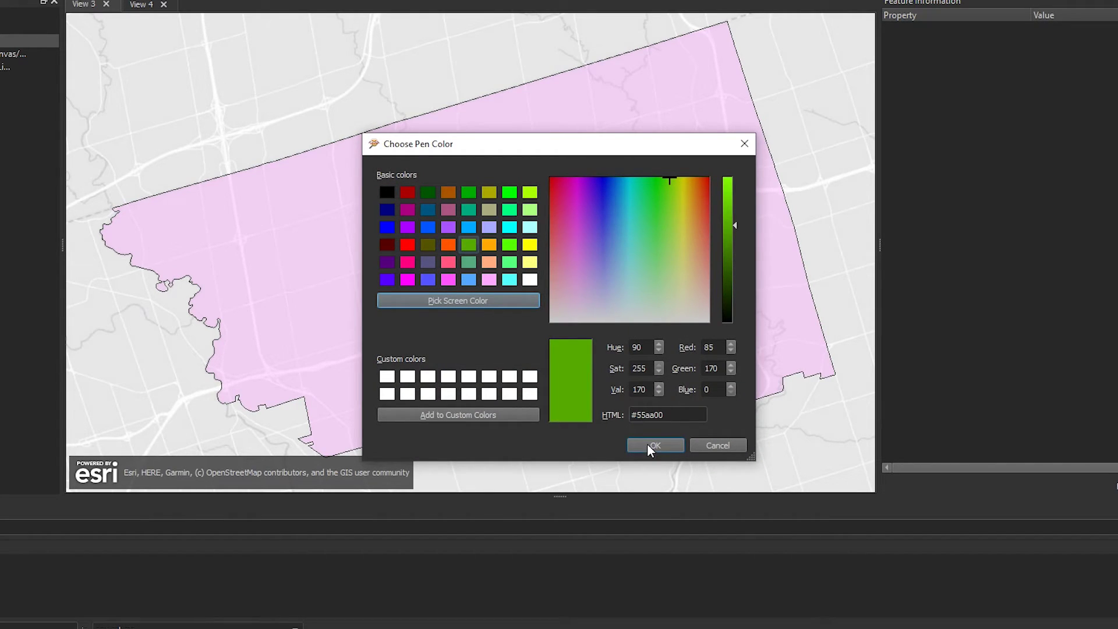
pyautogui.click(651, 445)
pyautogui.click(655, 321)
pyautogui.click(505, 263)
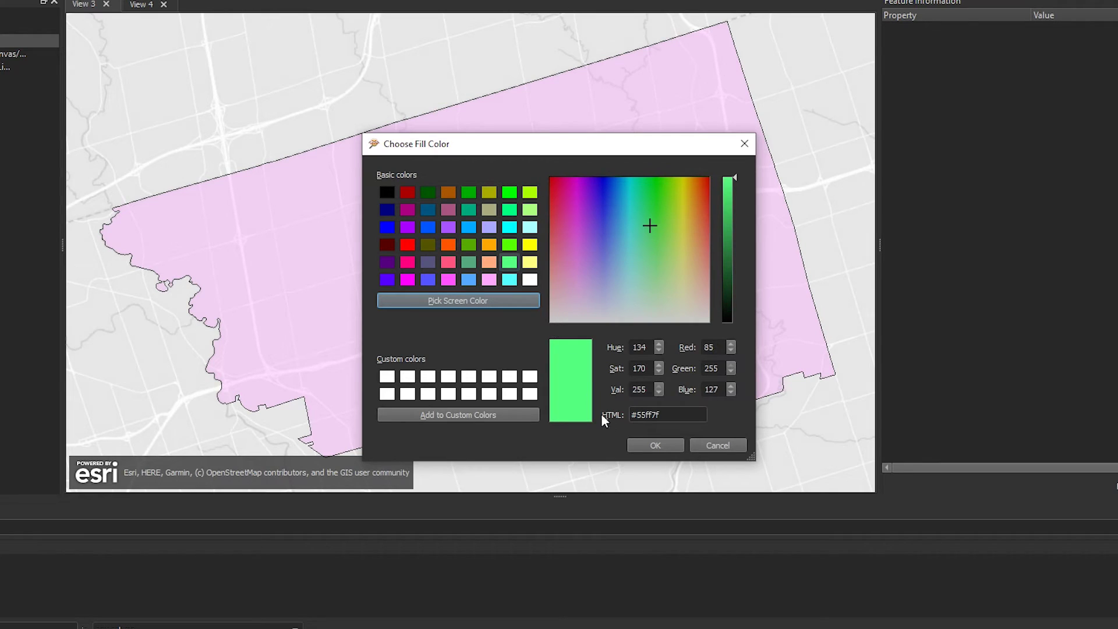
pyautogui.click(647, 445)
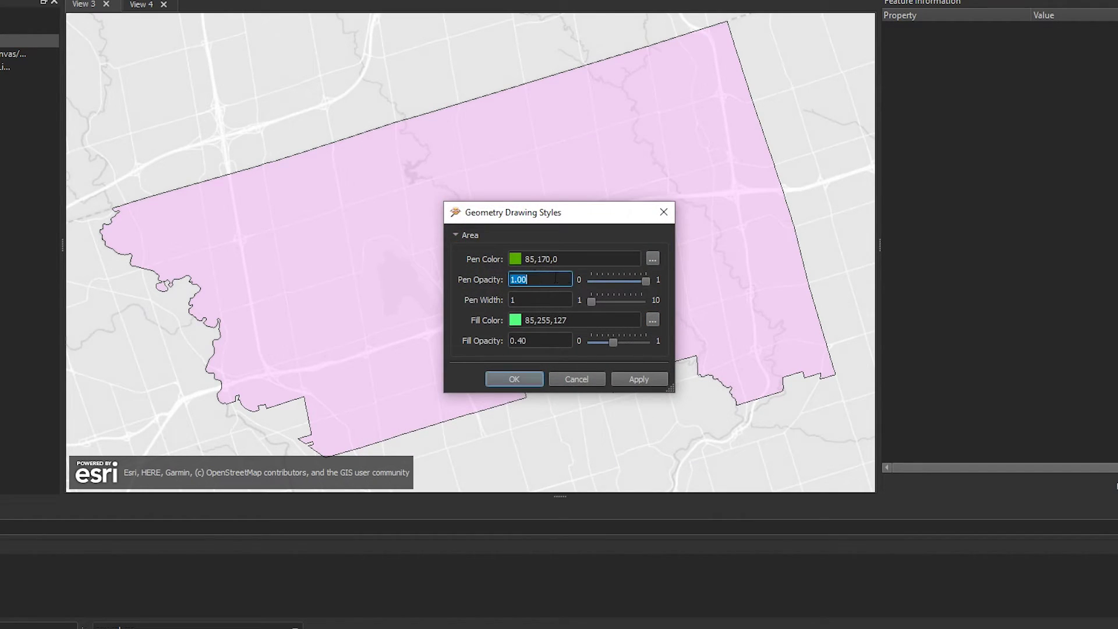
# Step: Apply the green outline and light green fill to North York and close Geometry Drawing Styles
pyautogui.moveTo(650, 280)
pyautogui.mouseDown()
pyautogui.moveTo(628, 282)
pyautogui.moveTo(647, 284)
pyautogui.mouseUp()
pyautogui.click(639, 379)
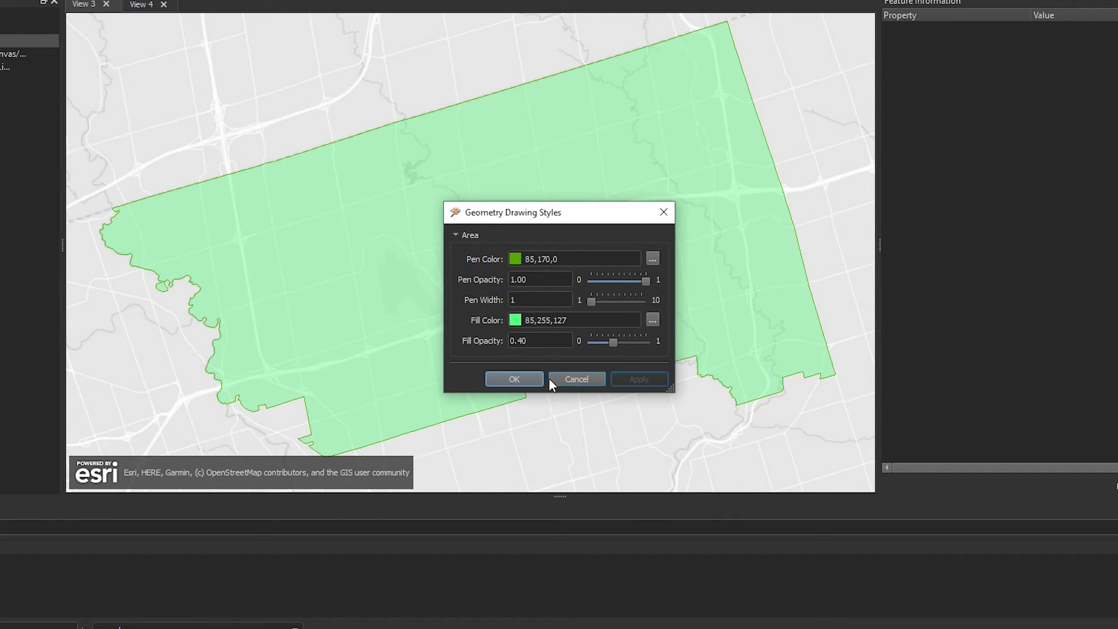
pyautogui.click(517, 379)
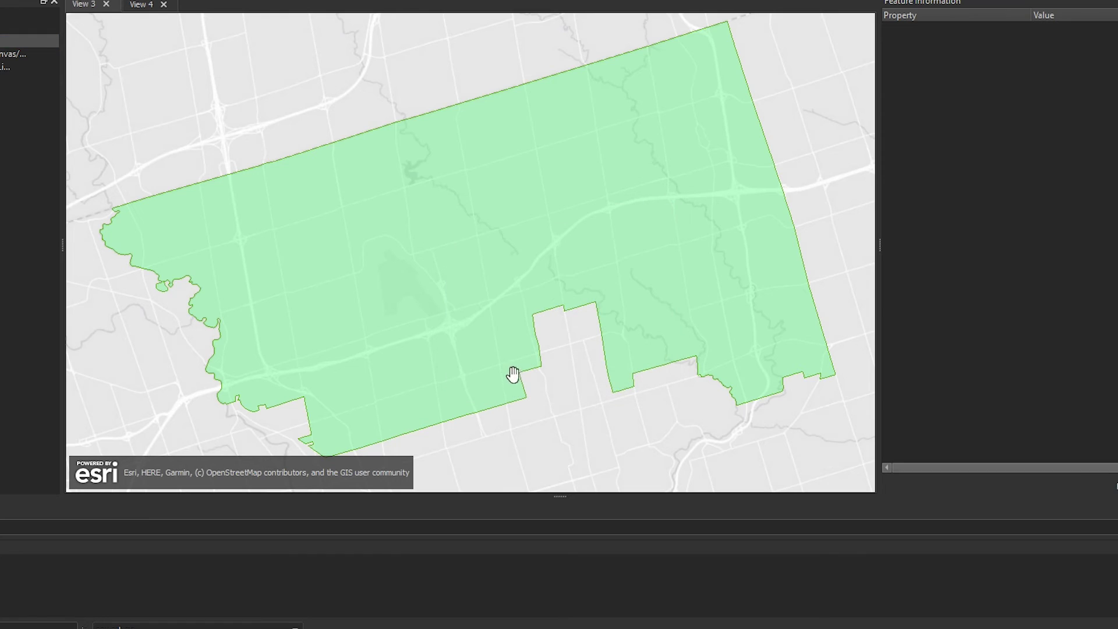